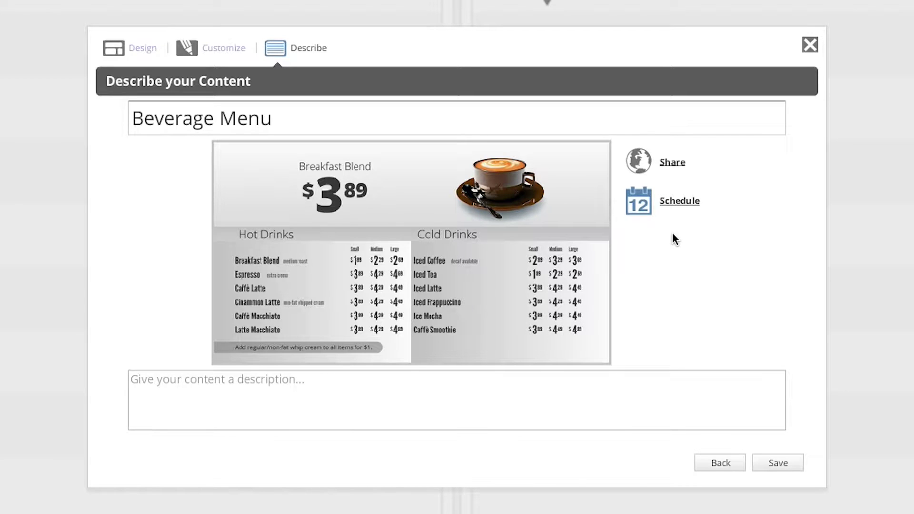
Check the Beverage Menu schedule, close it unchanged, and return to the My Content list
left_click(679, 202)
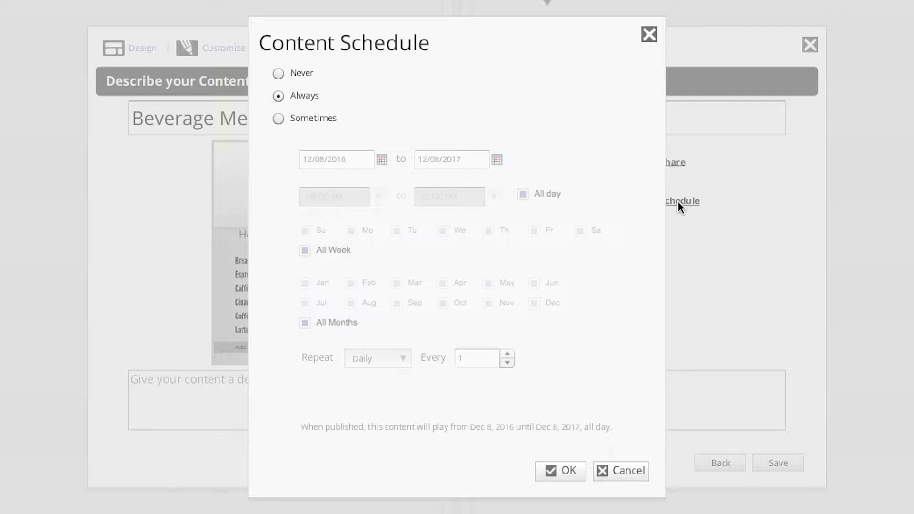
left_click(649, 37)
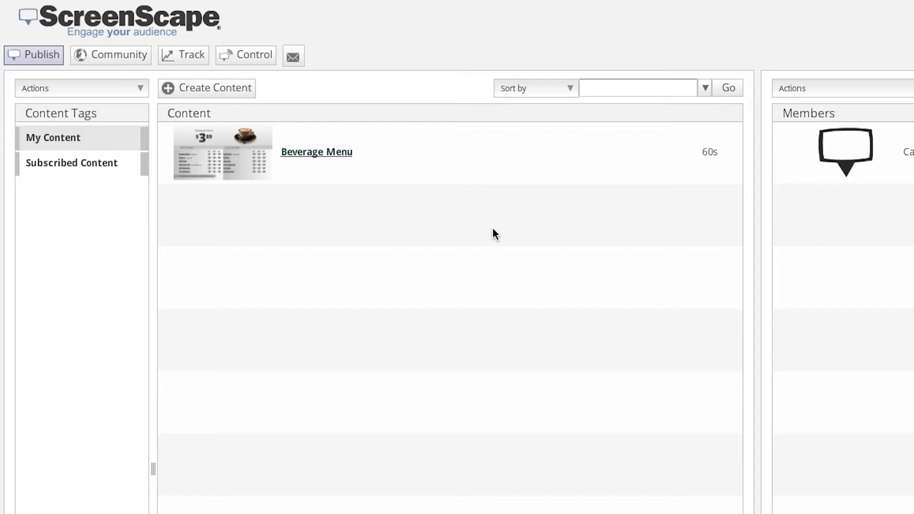
Select Beverage Menu and choose Update Content Schedule from the Actions dropdown
left_click(406, 152)
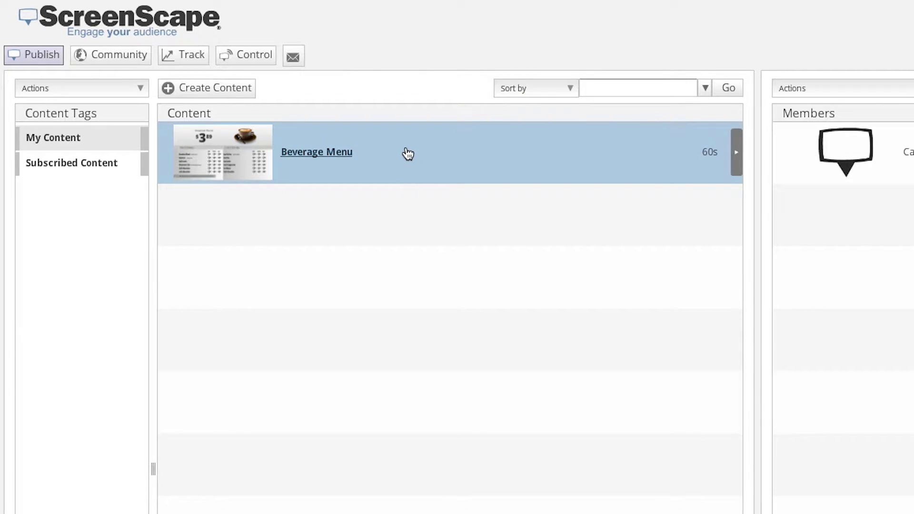
left_click(141, 88)
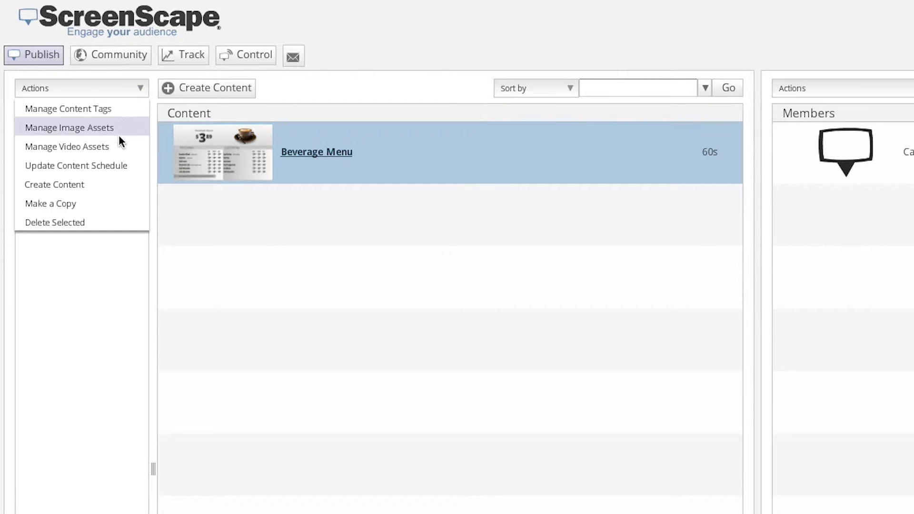
left_click(137, 167)
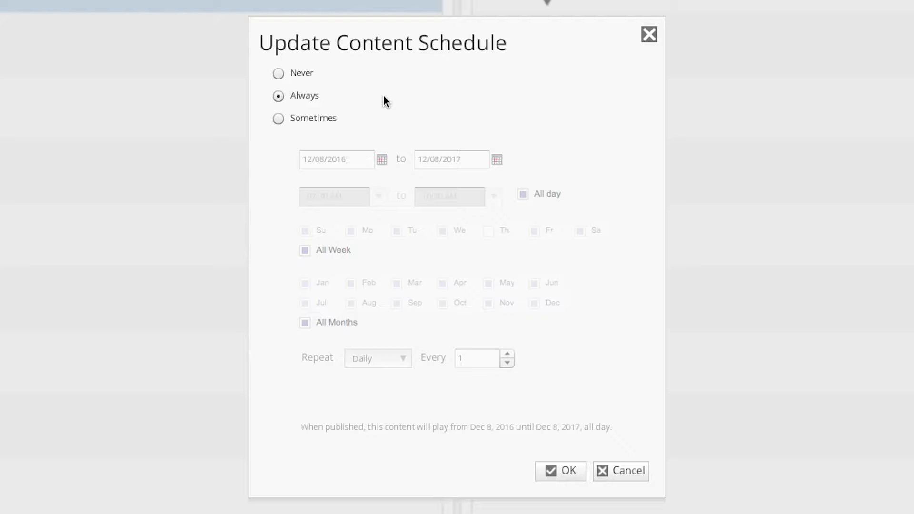
Switch the schedule to Sometimes with an end date of January 8, 2017
left_click(277, 119)
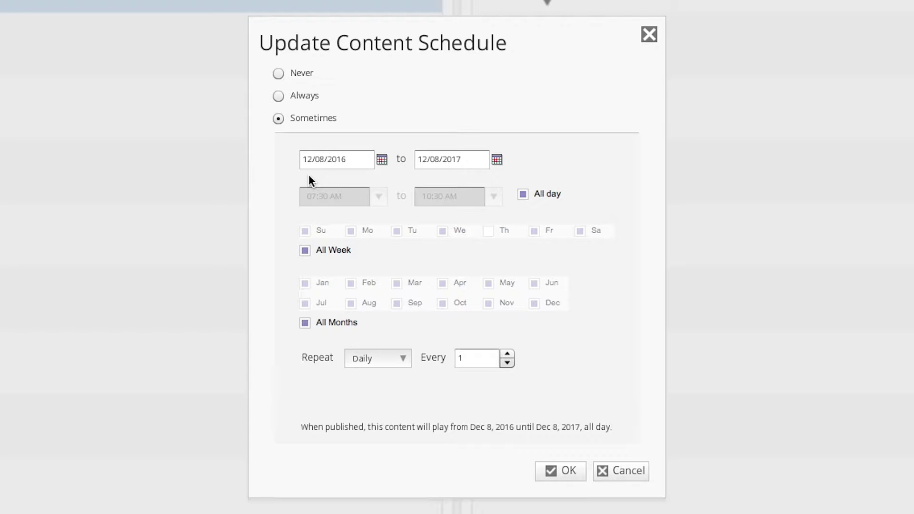
left_click(497, 161)
left_click(606, 161)
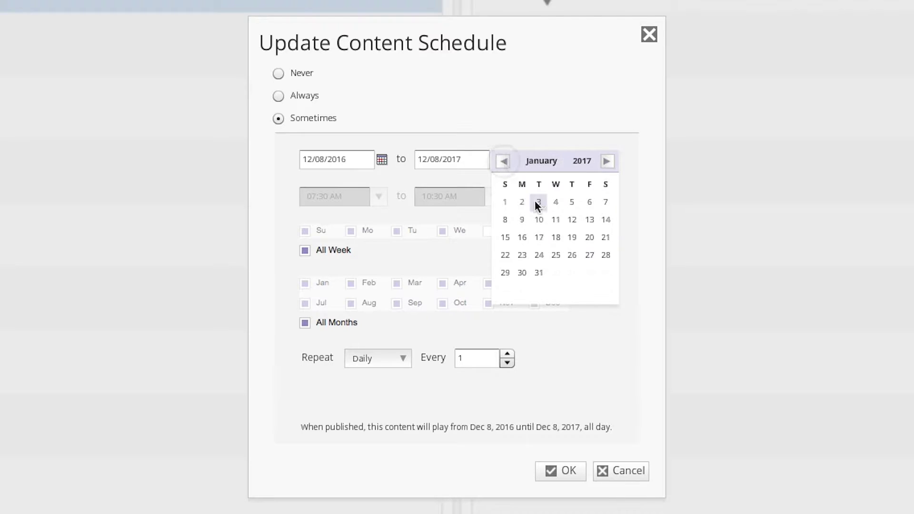
left_click(503, 220)
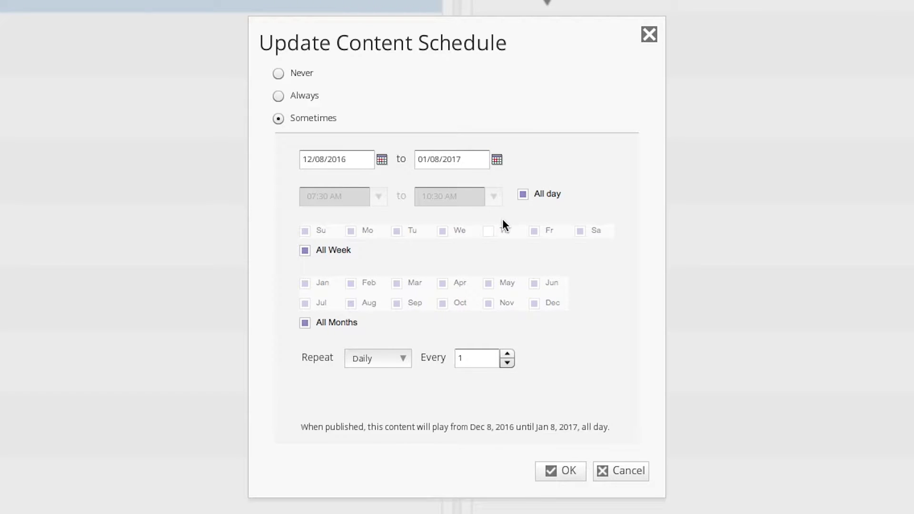
Limit daily playback to 09:00 AM through 11:00 AM instead of all day
left_click(523, 194)
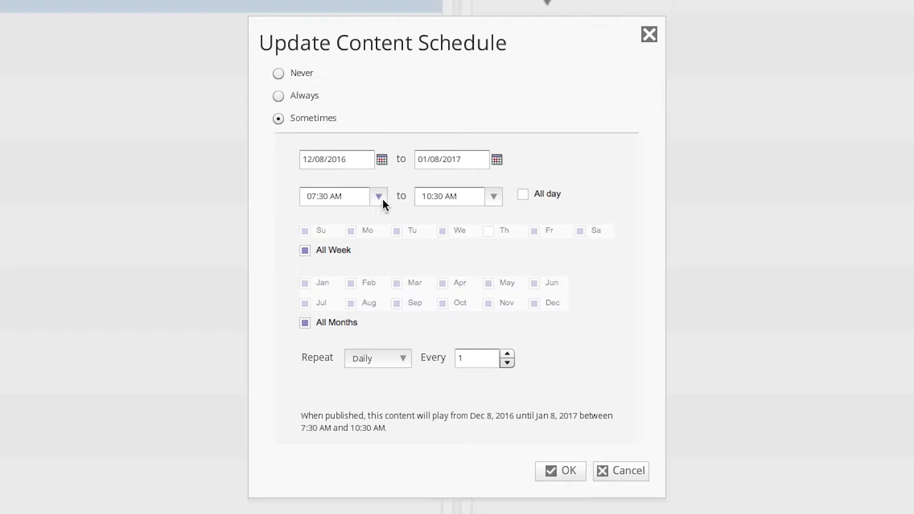
left_click(382, 199)
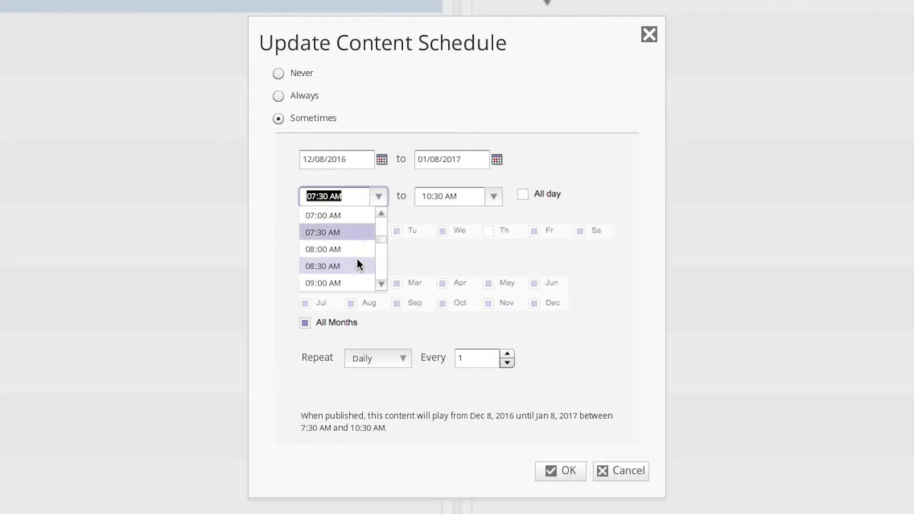
left_click(351, 282)
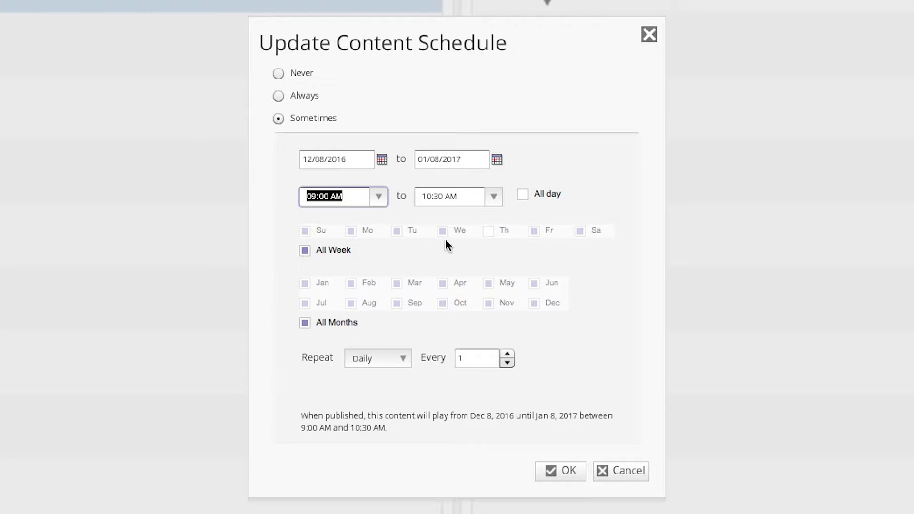
left_click(494, 197)
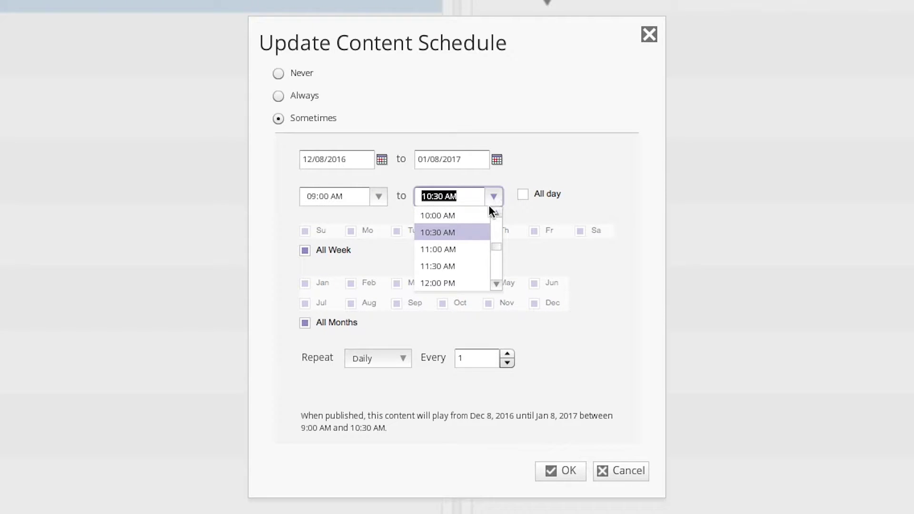
left_click(462, 249)
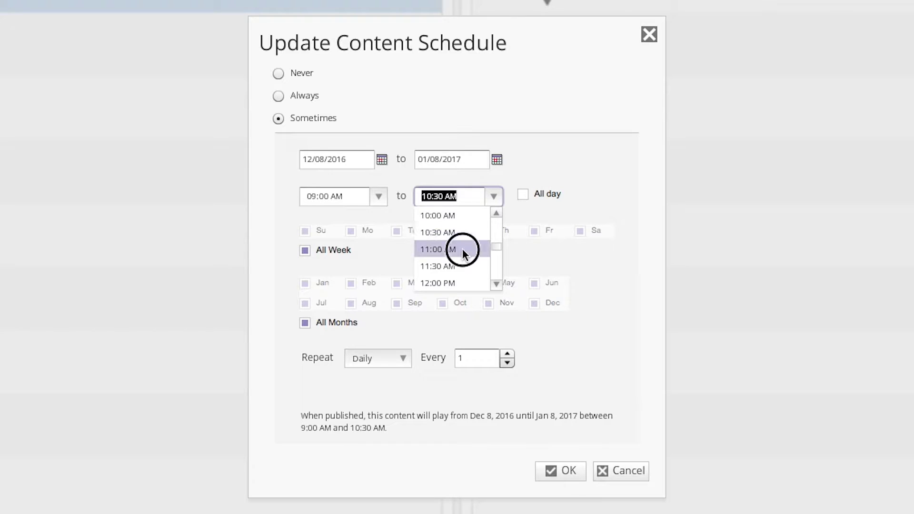
Restrict play days to Mondays, Wednesdays and Fridays by removing Sunday, Tuesday and Saturday
left_click(305, 251)
left_click(307, 234)
left_click(396, 231)
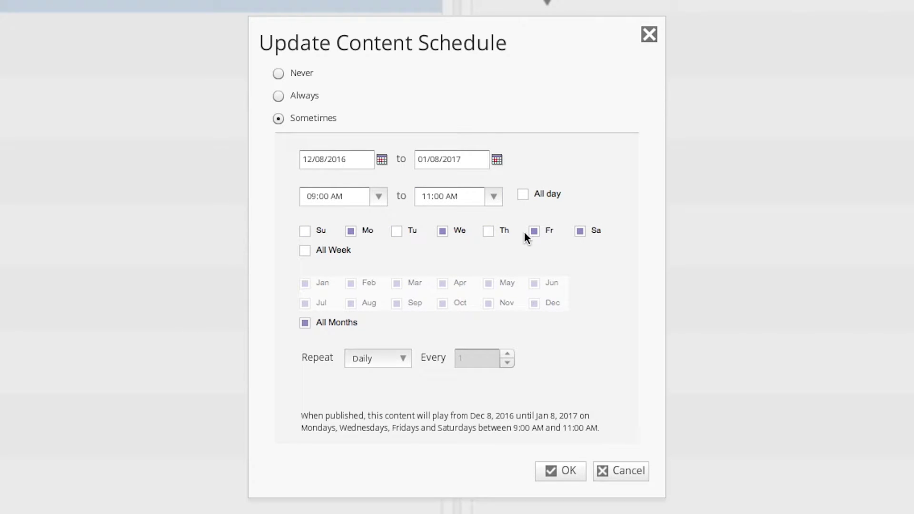
left_click(580, 233)
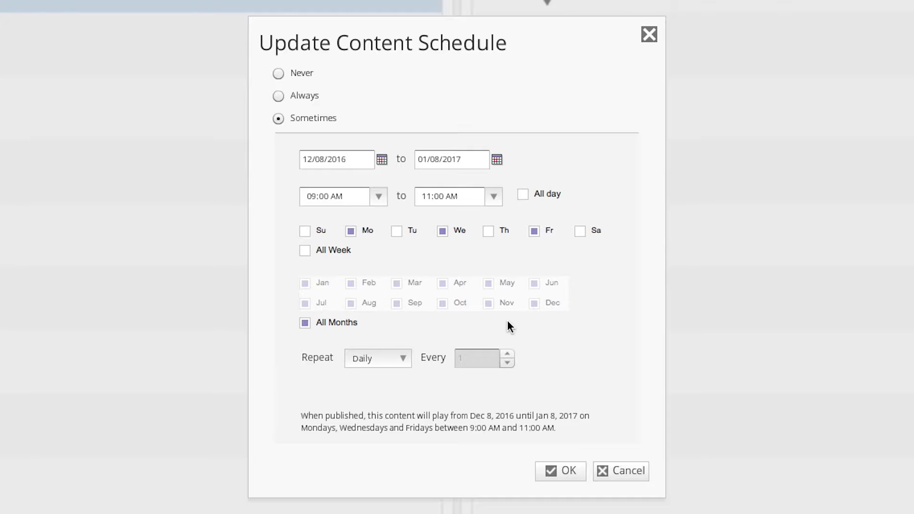
left_click_drag(301, 414, 559, 431)
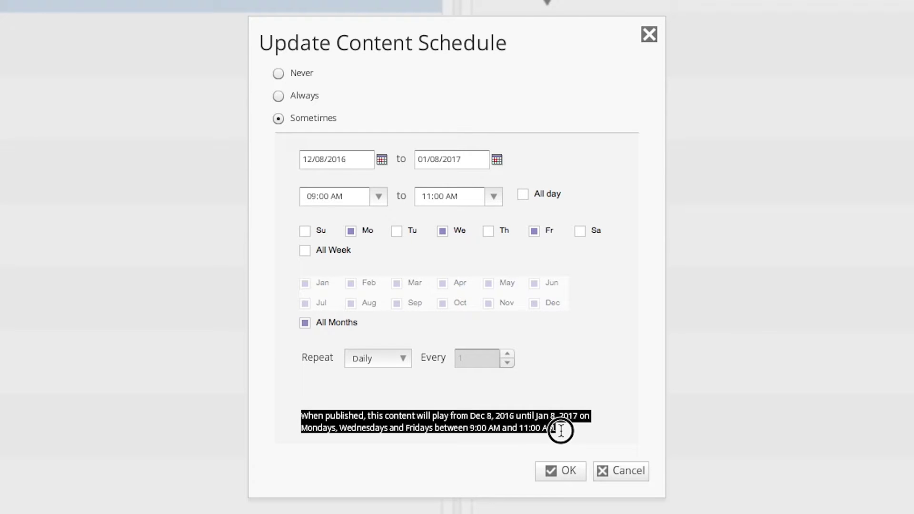
left_click(278, 434)
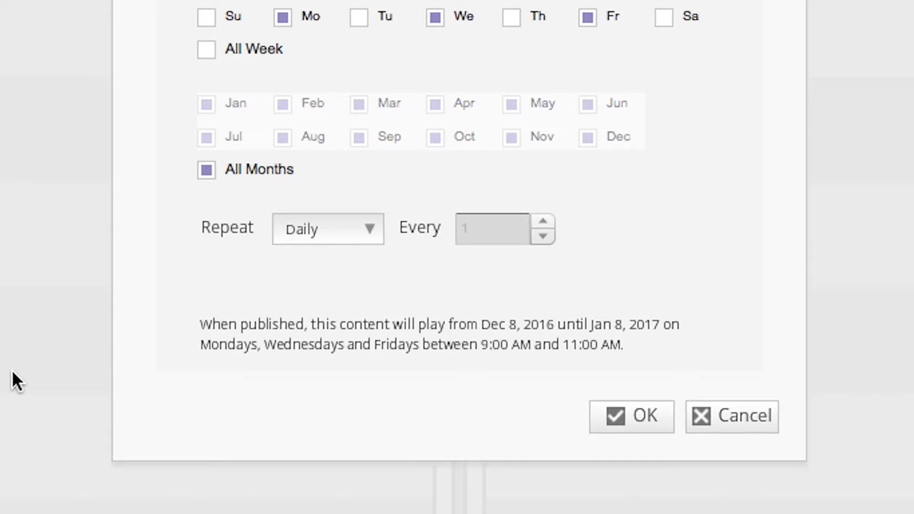
Confirm the Beverage Menu schedule with OK
left_click(617, 419)
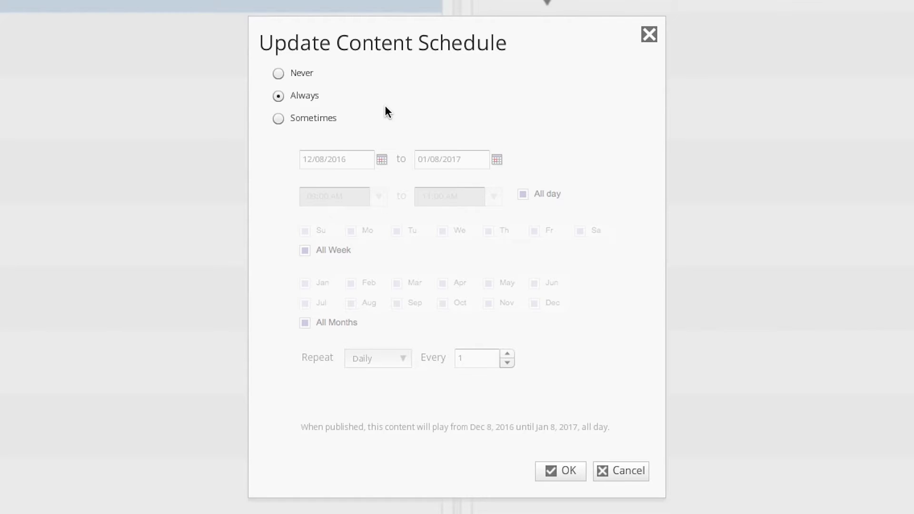
Switch the schedule to Sometimes, keeping the end date at January 8, 2017
left_click(279, 119)
left_click(497, 160)
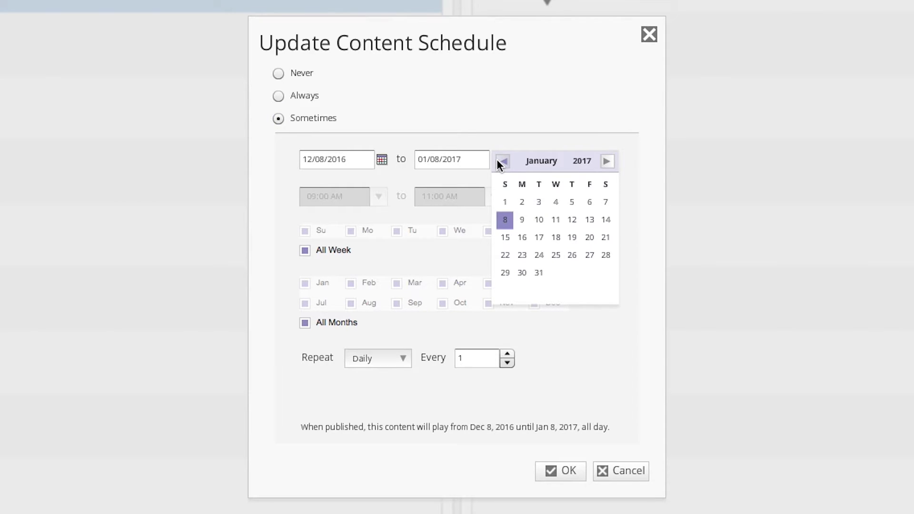
left_click(505, 220)
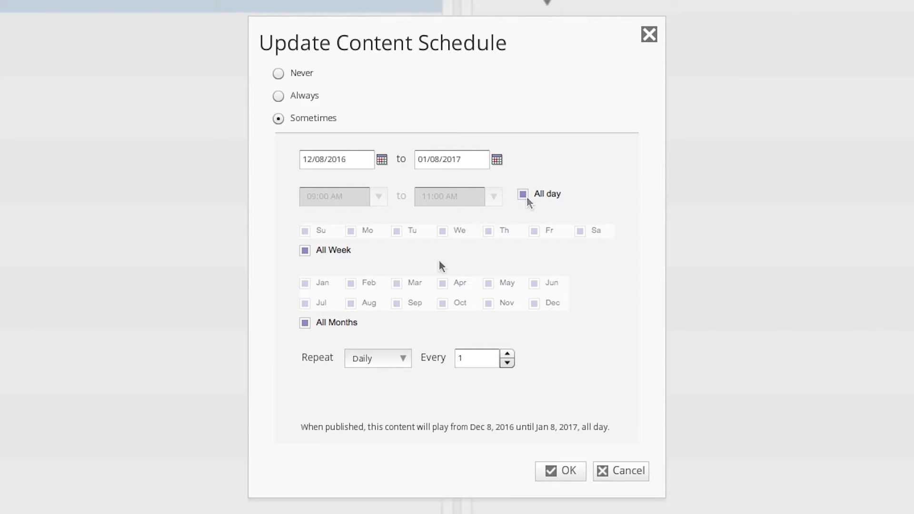
Set the schedule to repeat Daily, every 2 days
left_click(402, 359)
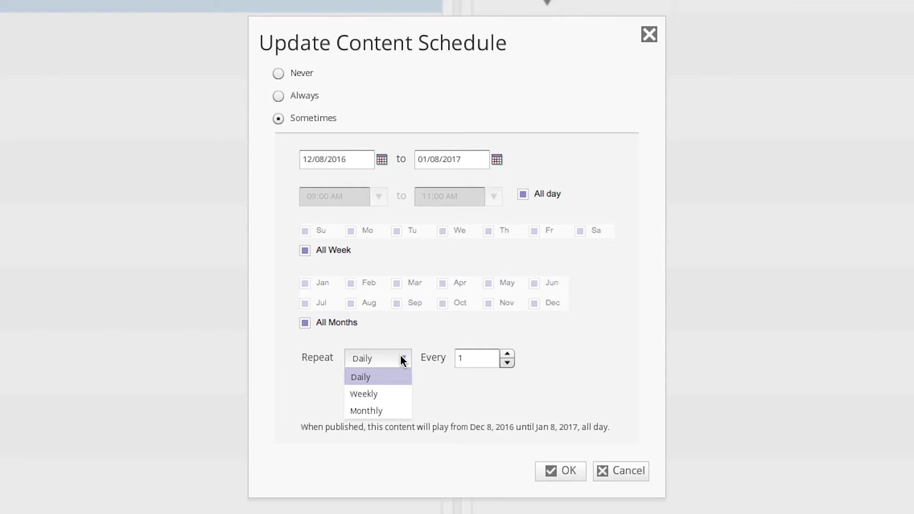
left_click(385, 378)
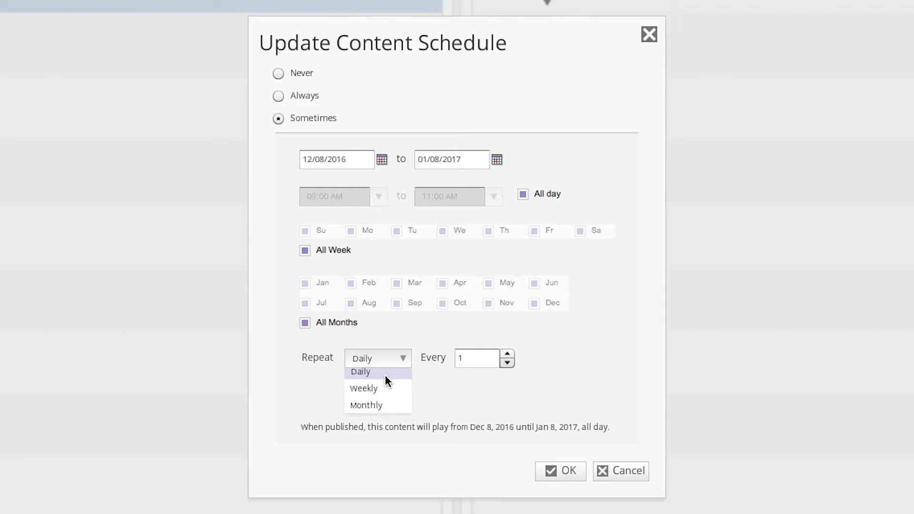
left_click(508, 354)
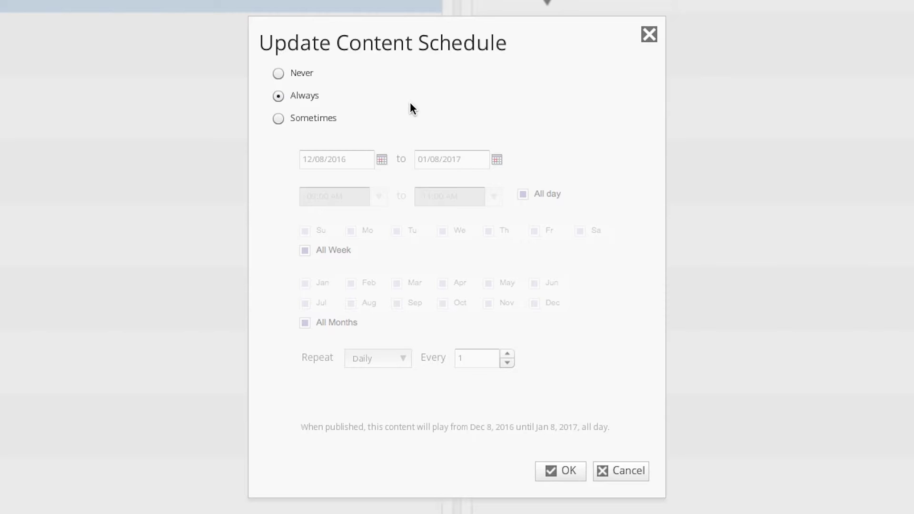
Switch to Sometimes ending Dec 8, 2017, with playback hours ending at 05:00 PM
left_click(279, 117)
left_click(497, 159)
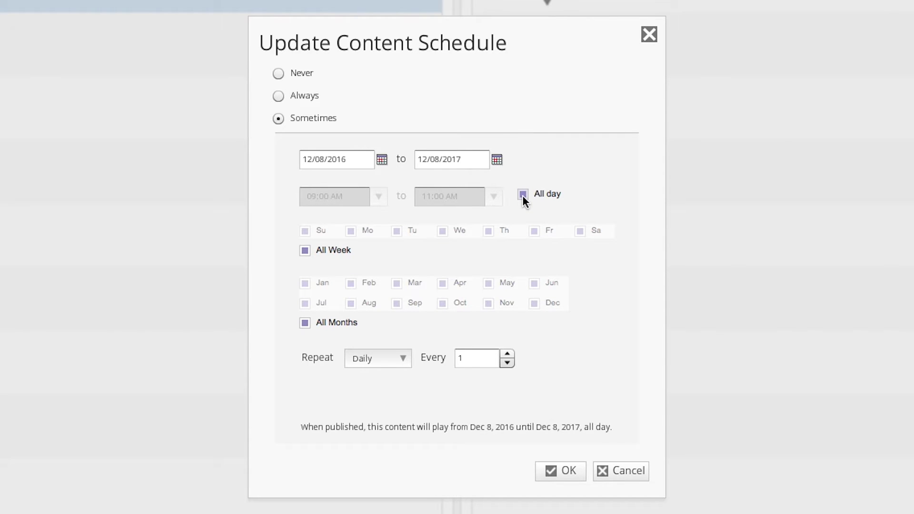
left_click(522, 194)
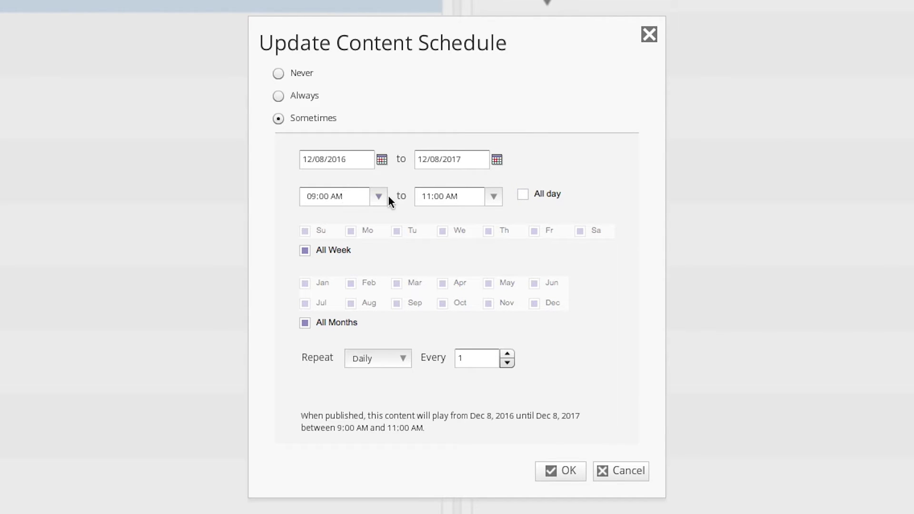
left_click(493, 196)
scroll(452, 284, "down", 3)
left_click(452, 285)
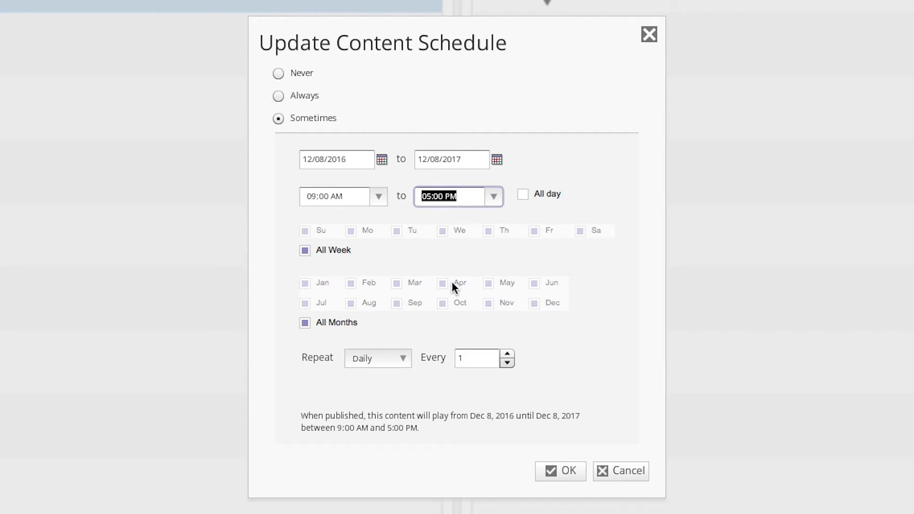
Play Monday through Friday only, repeating Weekly every 2 weeks
left_click(305, 251)
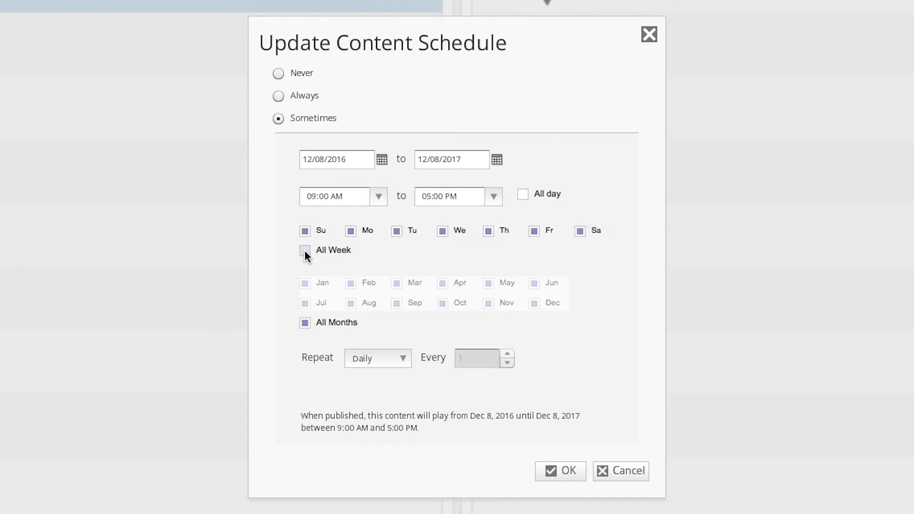
left_click(305, 230)
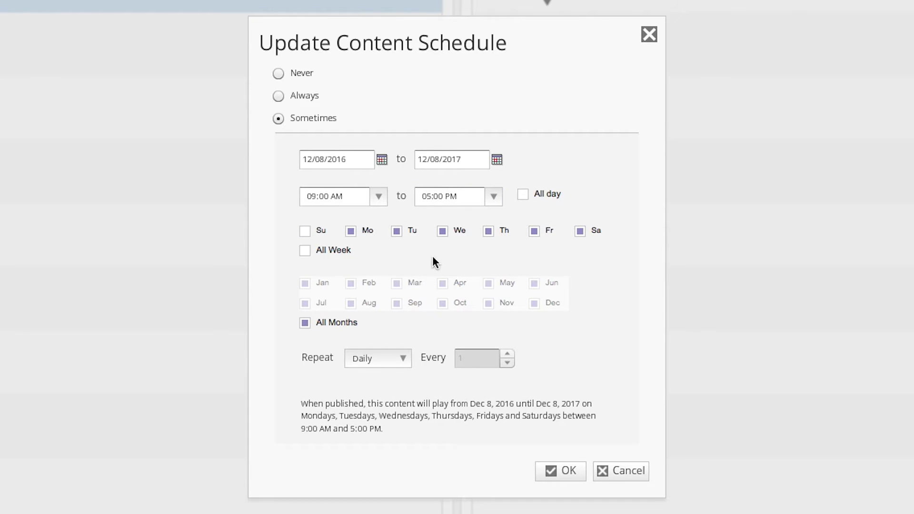
left_click(580, 231)
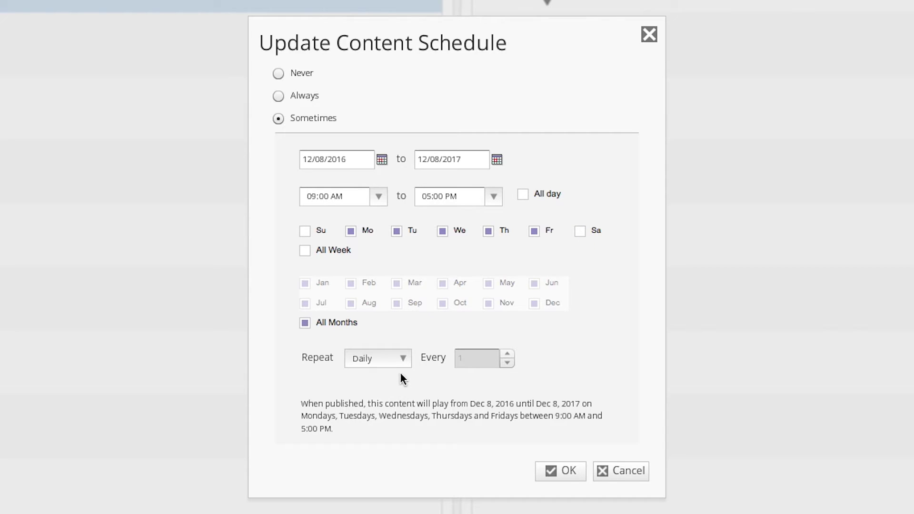
left_click(402, 359)
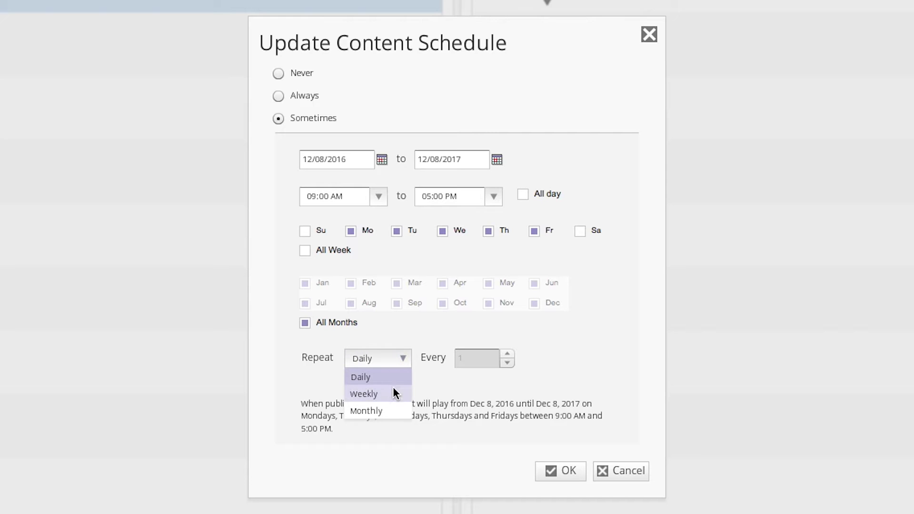
left_click(392, 394)
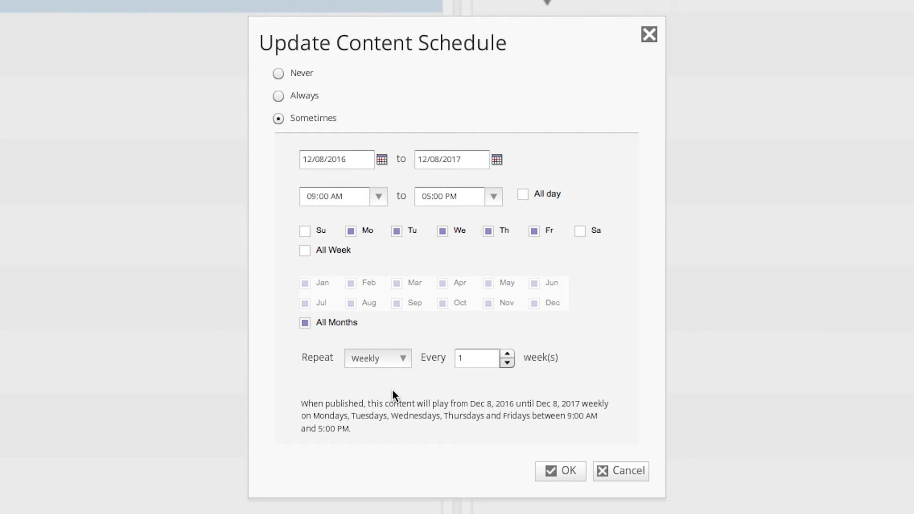
left_click(508, 354)
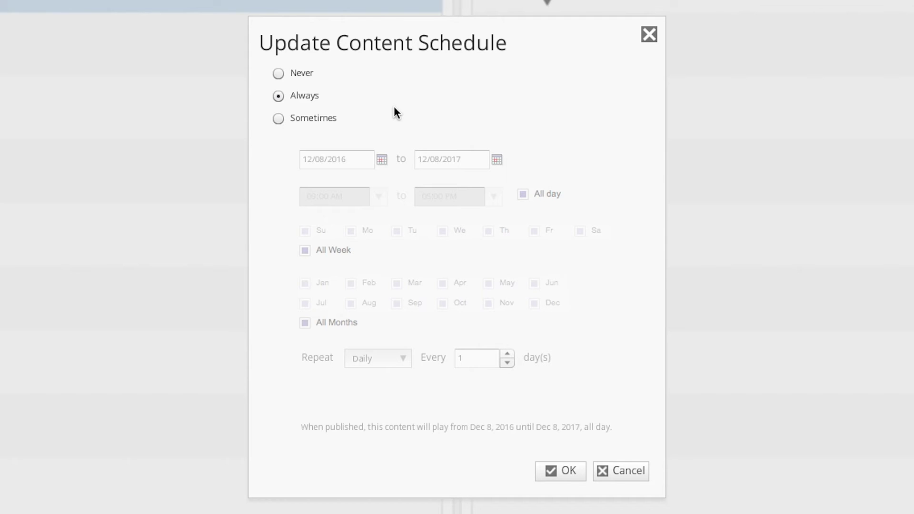
Switch to Sometimes with an end date of December 8, 2018
left_click(280, 119)
left_click(495, 161)
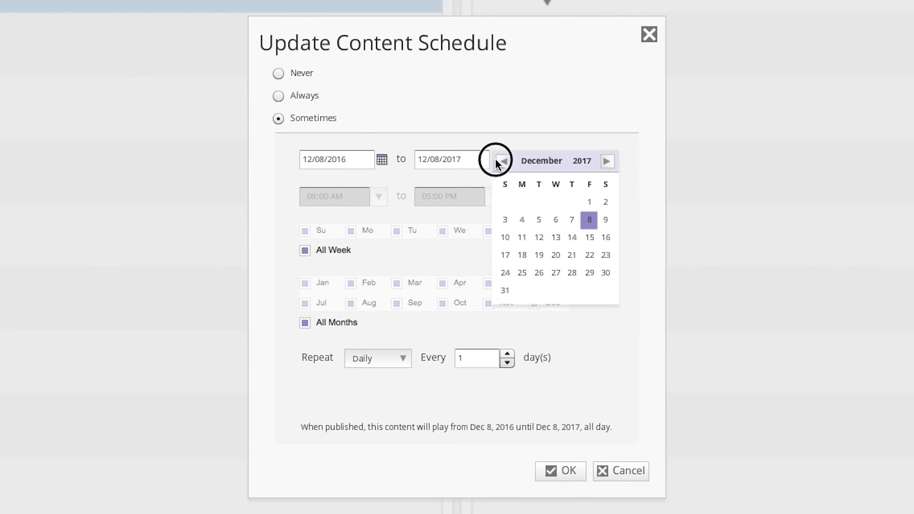
left_click(609, 161)
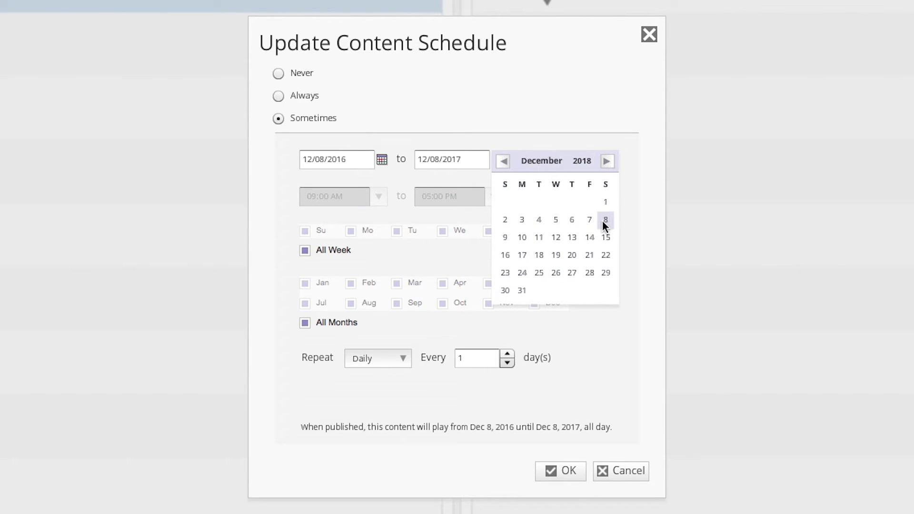
left_click(602, 221)
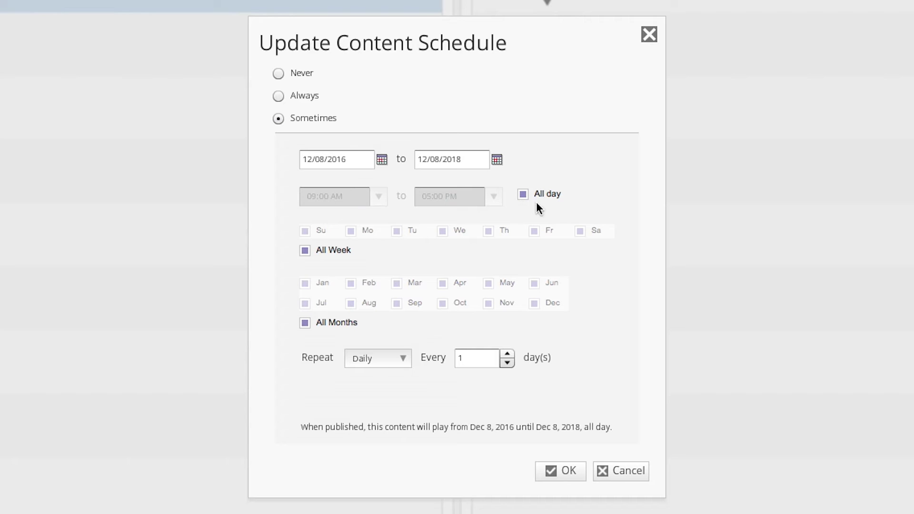
Limit play days to Sundays and Saturdays by removing Monday through Friday
left_click(305, 250)
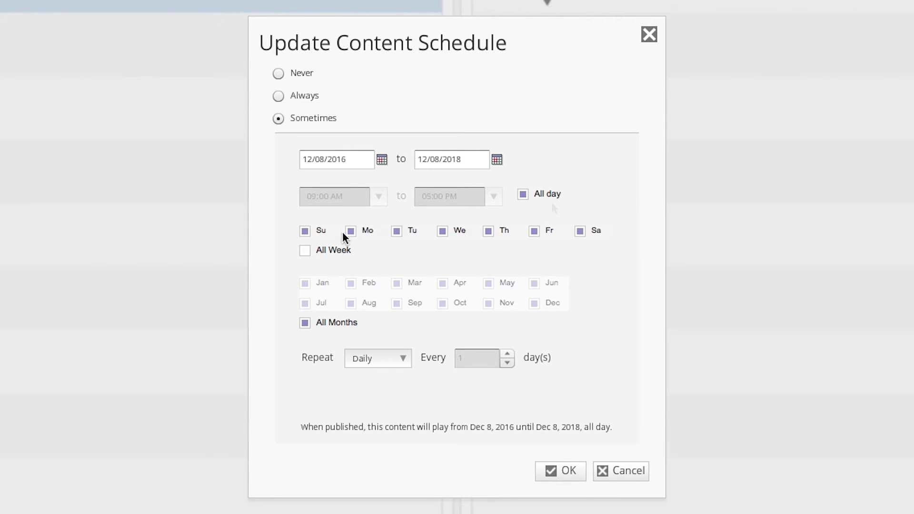
left_click(351, 232)
left_click(396, 231)
left_click(443, 232)
left_click(488, 231)
left_click(535, 232)
Set the schedule to repeat Monthly, every 2 months
left_click(404, 359)
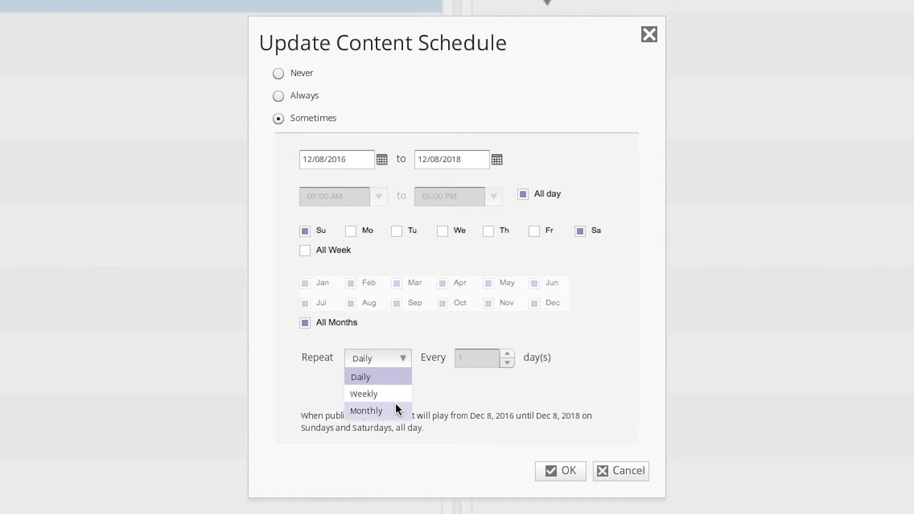
left_click(395, 411)
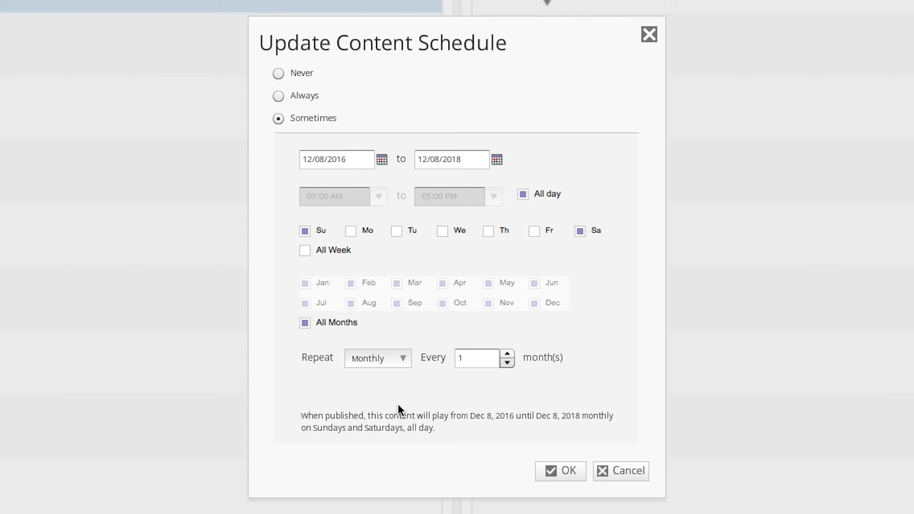
left_click(506, 355)
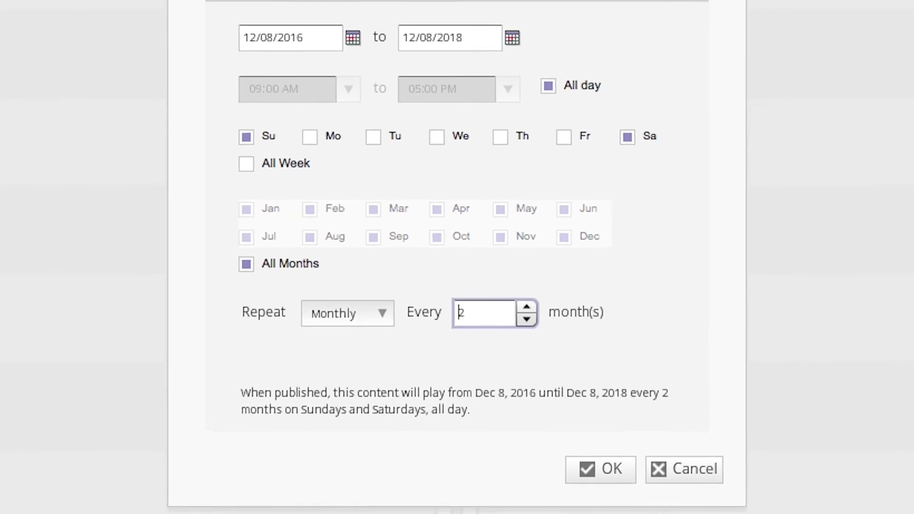